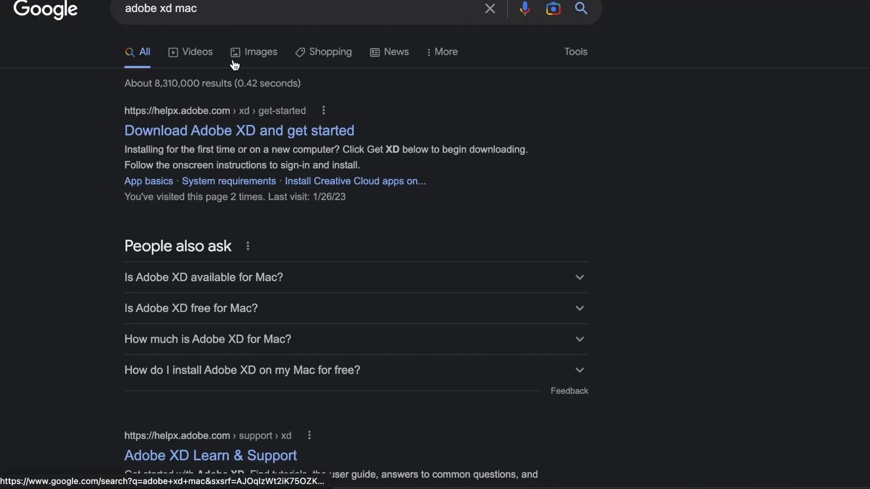
- Open Adobe's 'Download Adobe XD and get started' page from the 'adobe xd mac' results
left_click(206, 131)
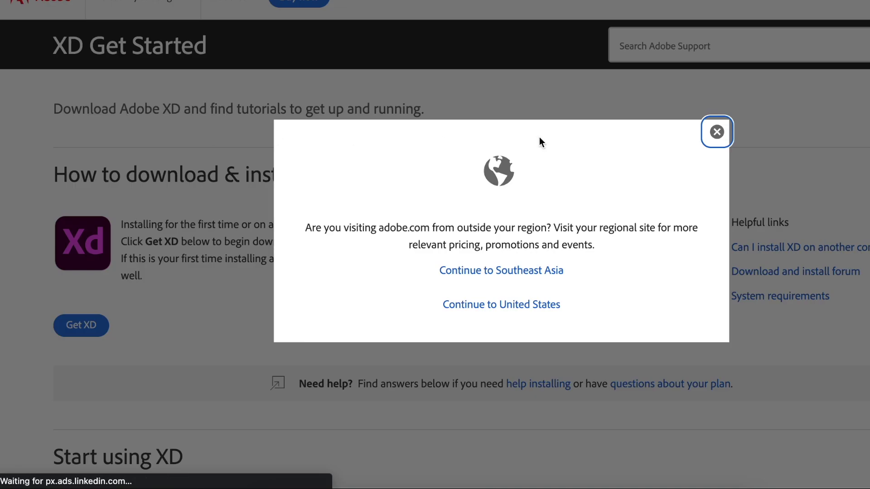
- Dismiss the region-choice popup on the XD Get Started page
left_click(716, 132)
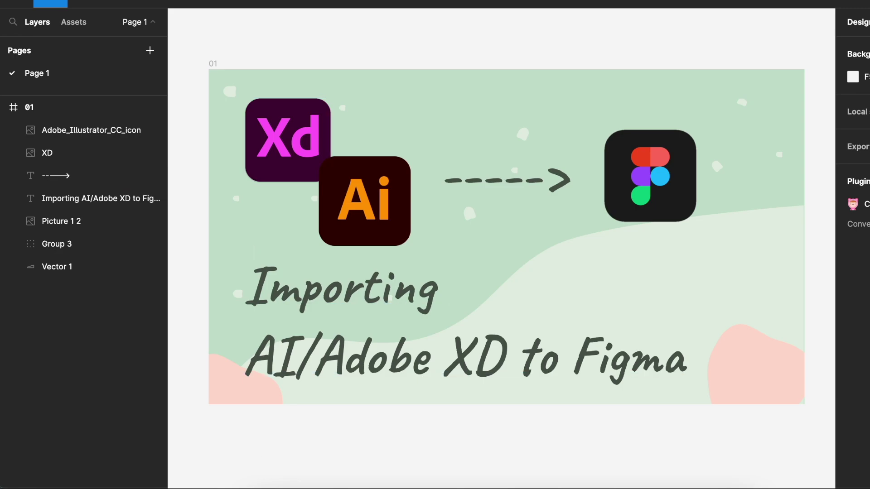
- Drag 5178491.ai from Finder onto the Figma canvas and dismiss the failed-import alert
left_click(267, 486)
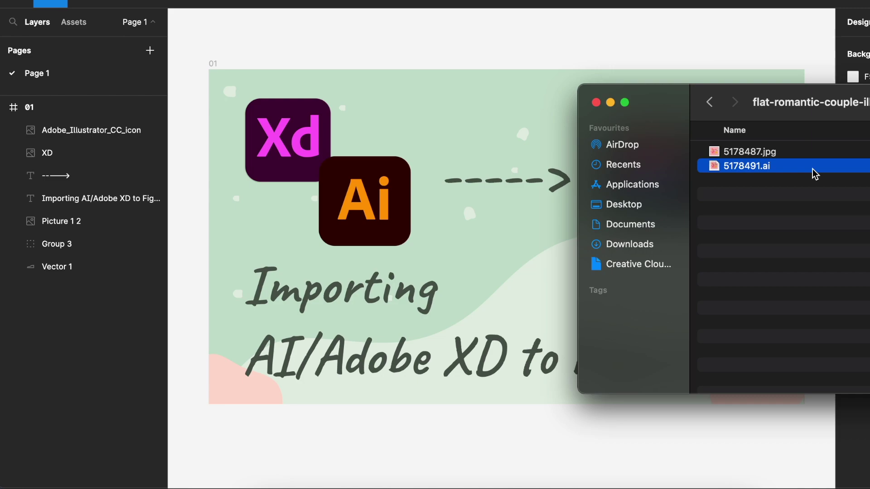
left_click_drag(815, 175, 517, 192)
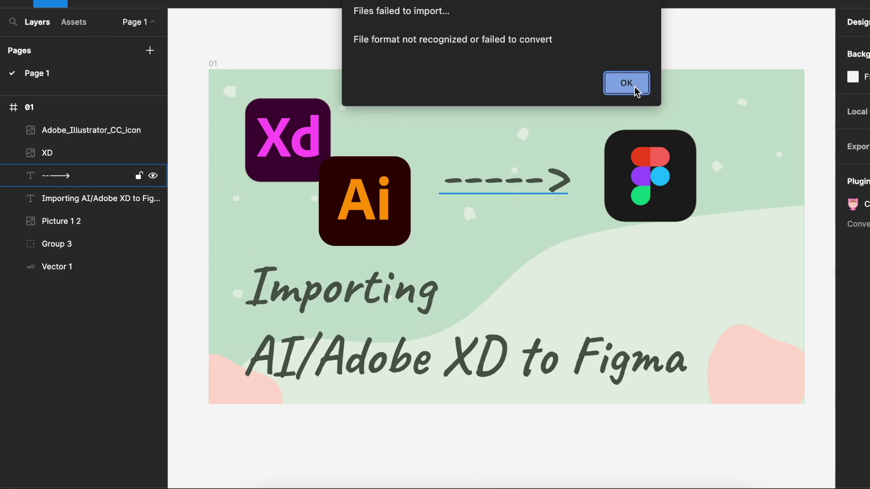
left_click(634, 89)
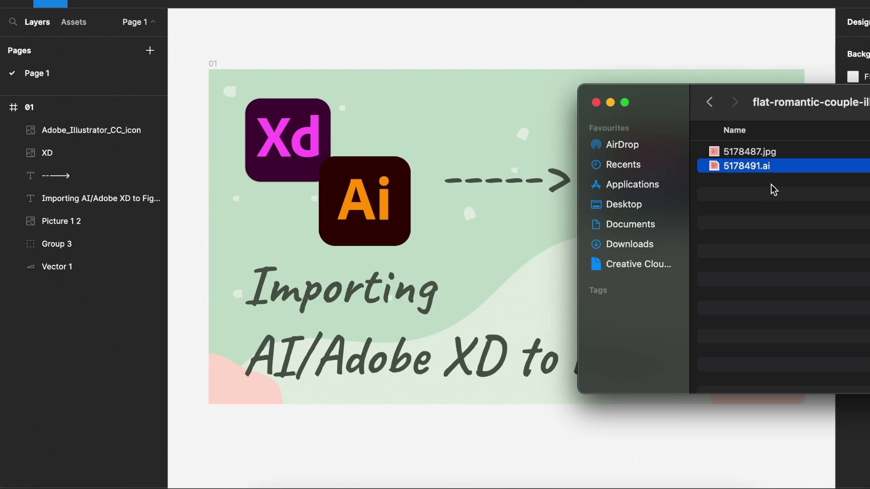
- Open 5178491.ai in Adobe XD through Finder's Open With menu
right_click(789, 171)
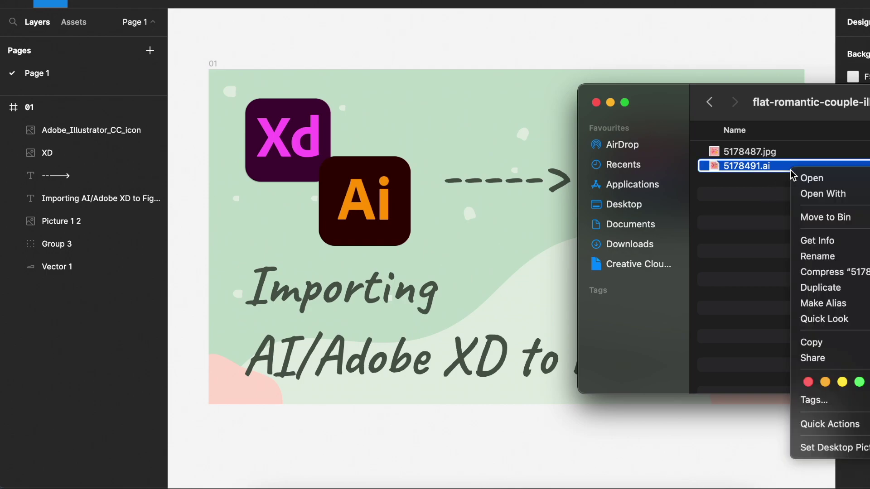
mouse_move(811, 194)
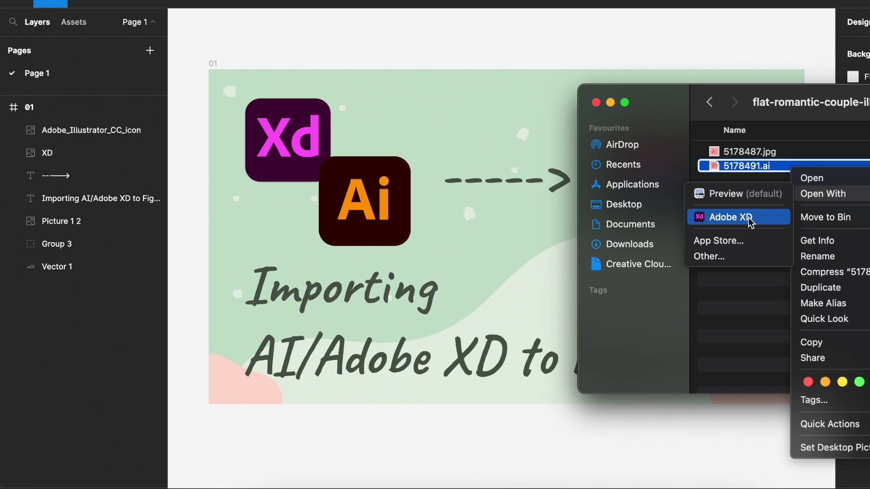
left_click(748, 218)
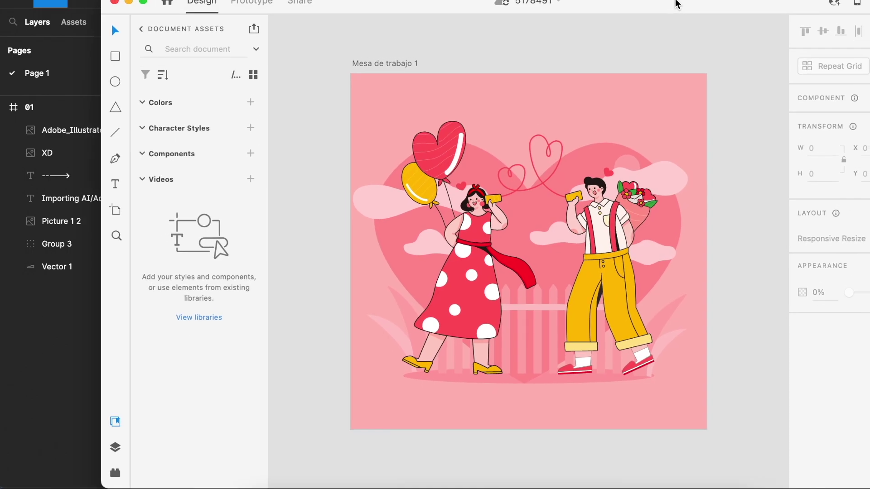
left_click(493, 184)
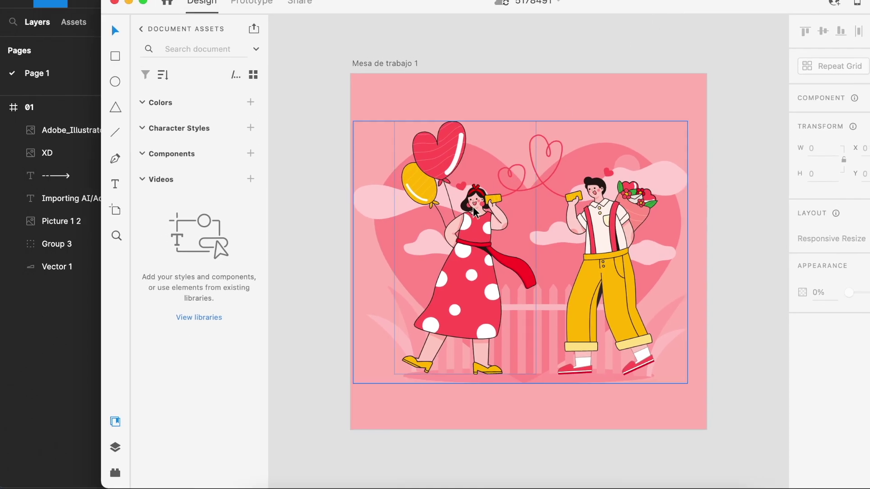
left_click_drag(493, 184, 602, 193)
key("super+z")
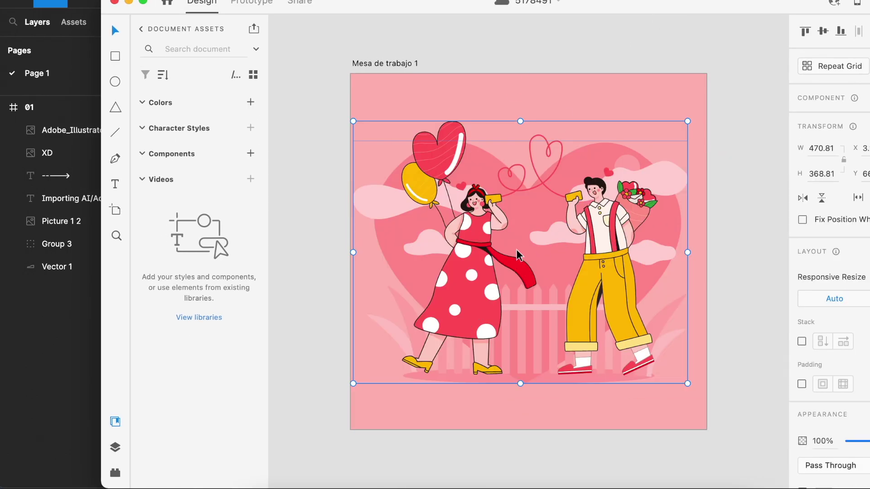
key("super+z")
key("super+shift+z")
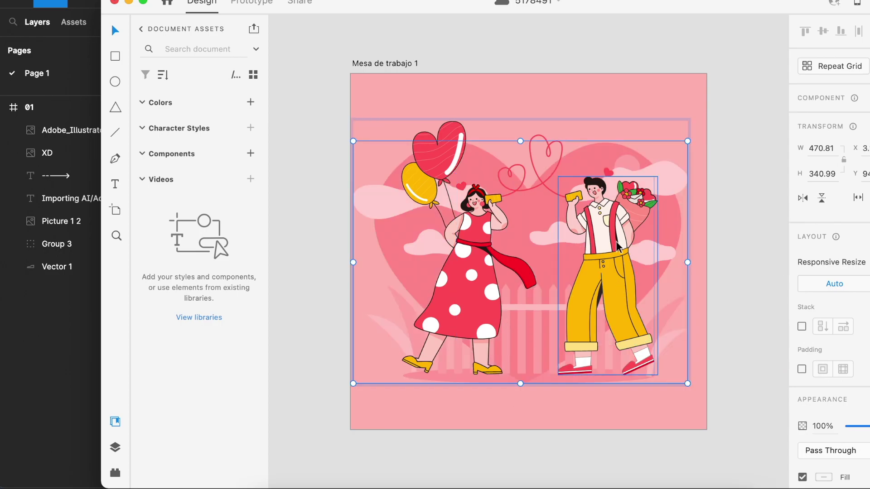
left_click(548, 64)
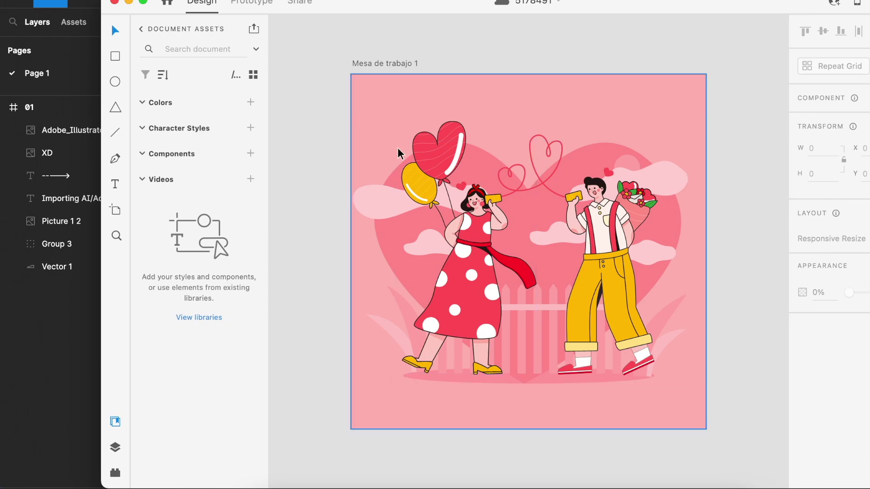
left_click(64, 0)
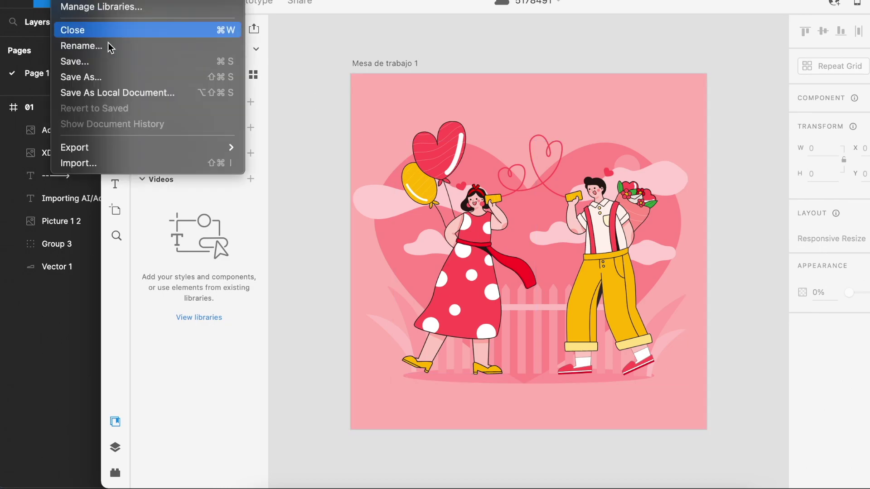
- Save the illustration as local document 'image01' in the Downloads folder
left_click(123, 93)
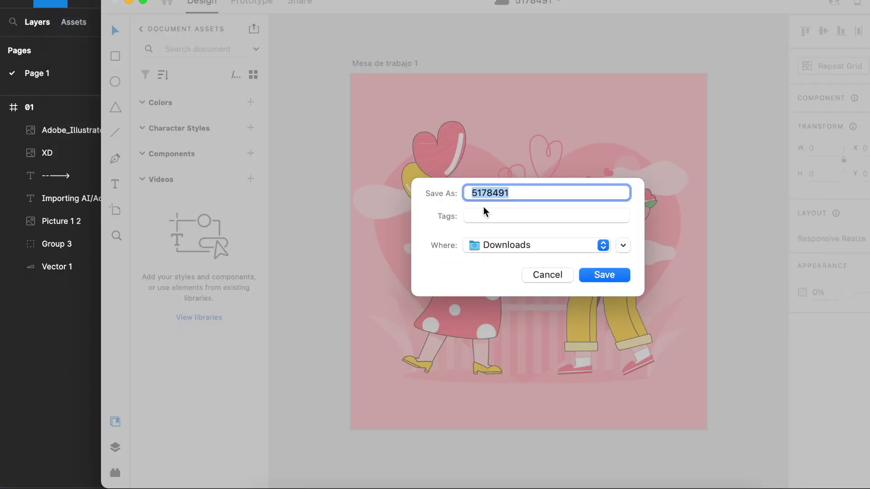
type("imageo")
key("BackSpace")
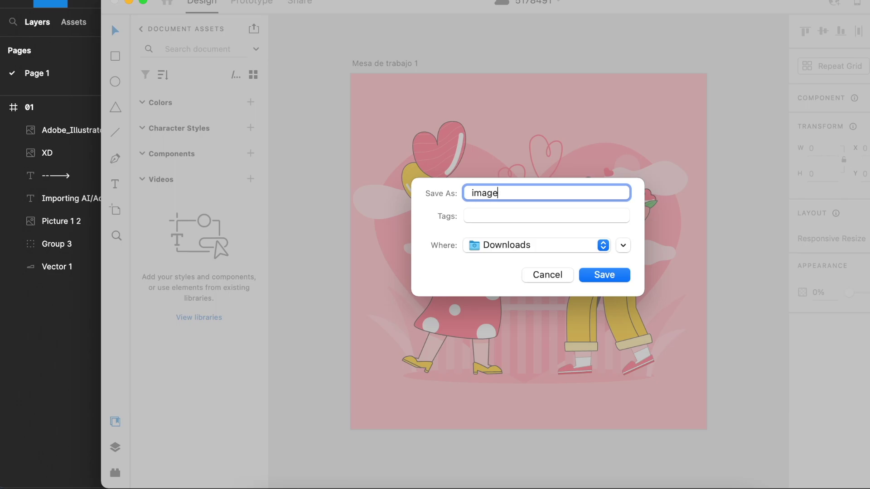
type("01")
left_click(593, 275)
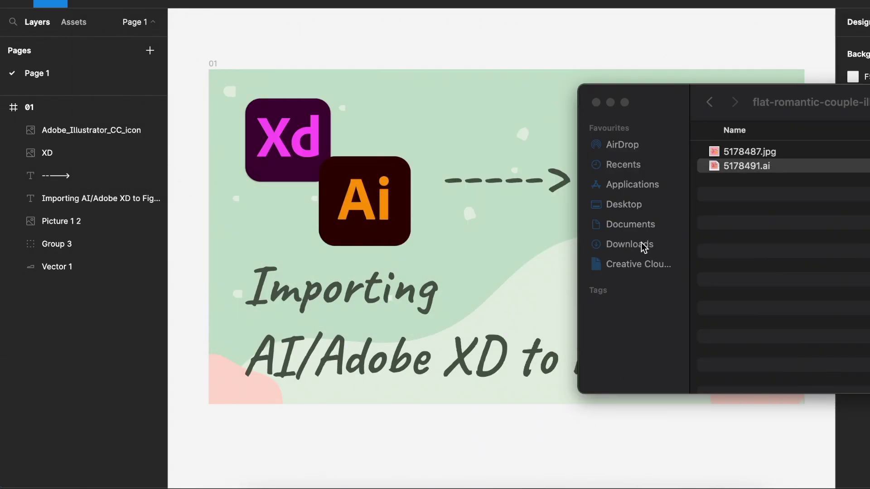
- Select image01.xd in the Downloads folder, then bring Figma back to the front
left_click(709, 102)
left_click(742, 167)
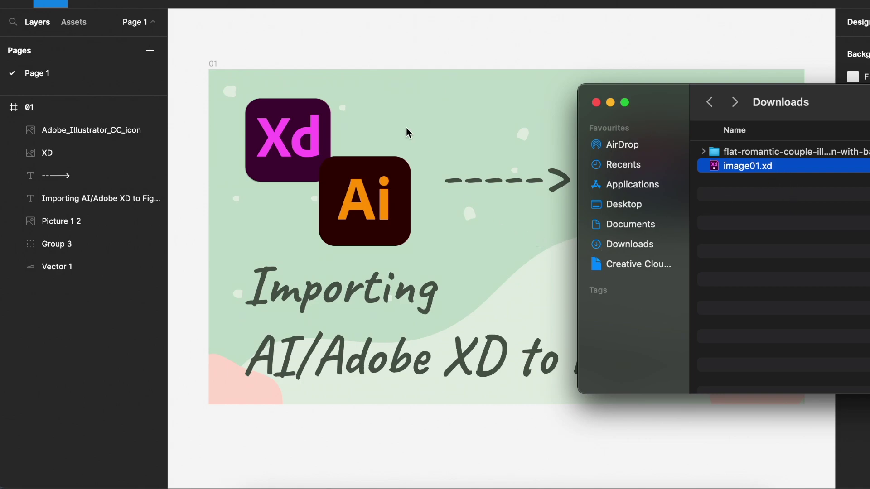
left_click(287, 28)
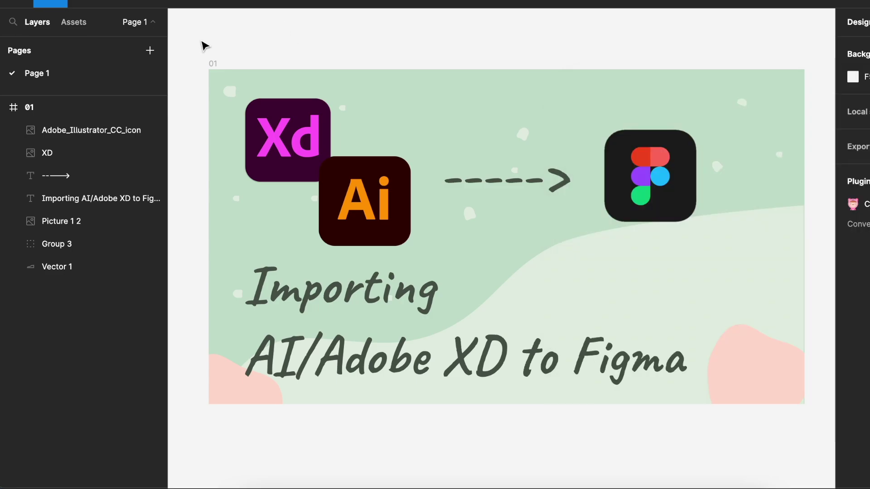
- Search the plugin browser for 'convertify' and run Convertify Sketch/Adobe/Google
left_click(18, 4)
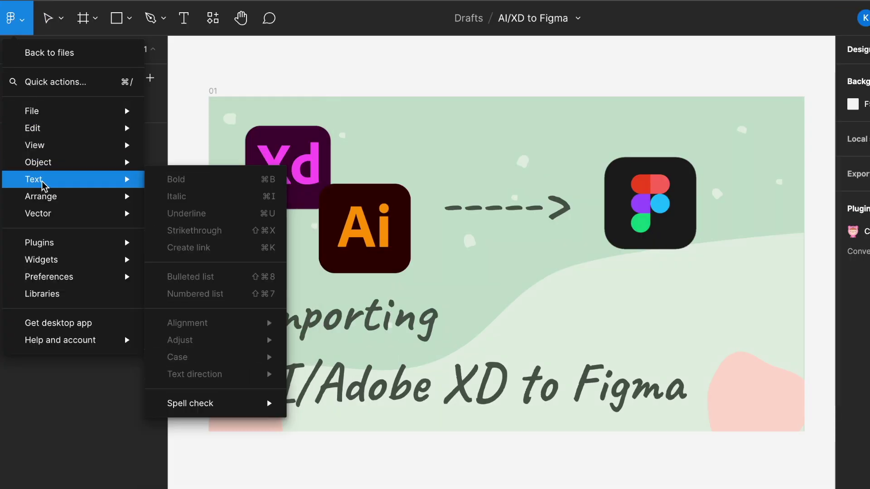
mouse_move(46, 242)
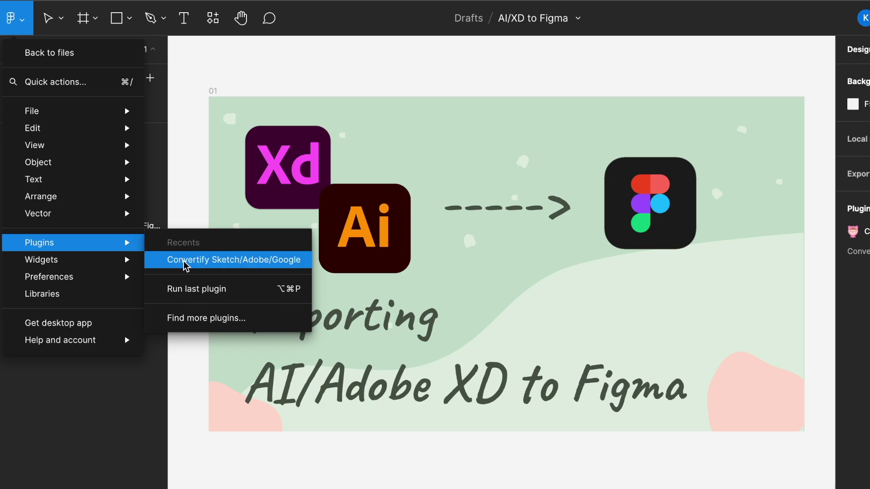
left_click(190, 323)
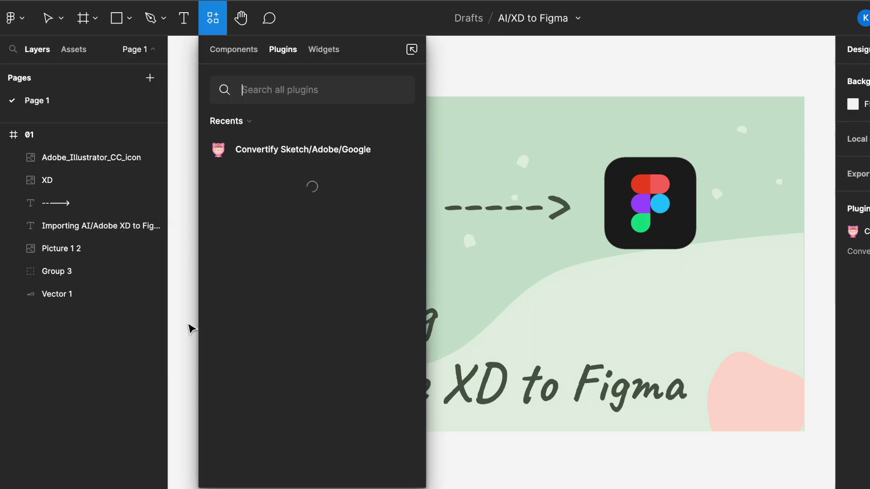
type("convertify")
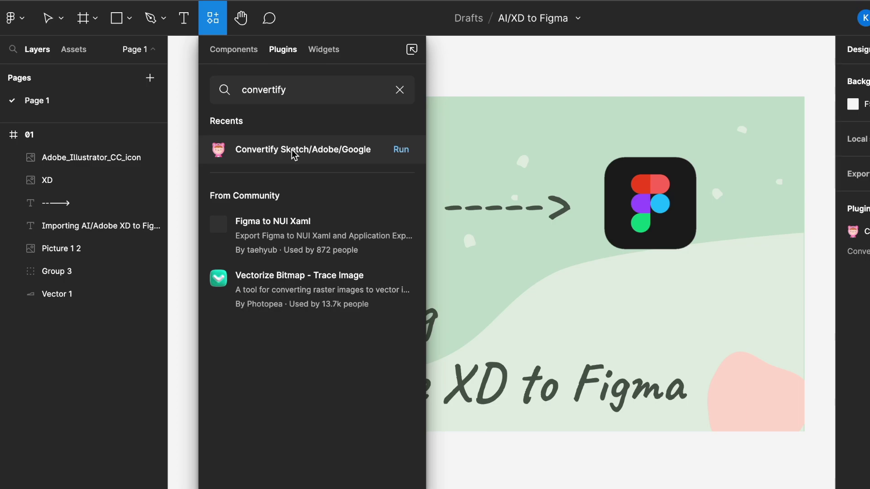
left_click(401, 152)
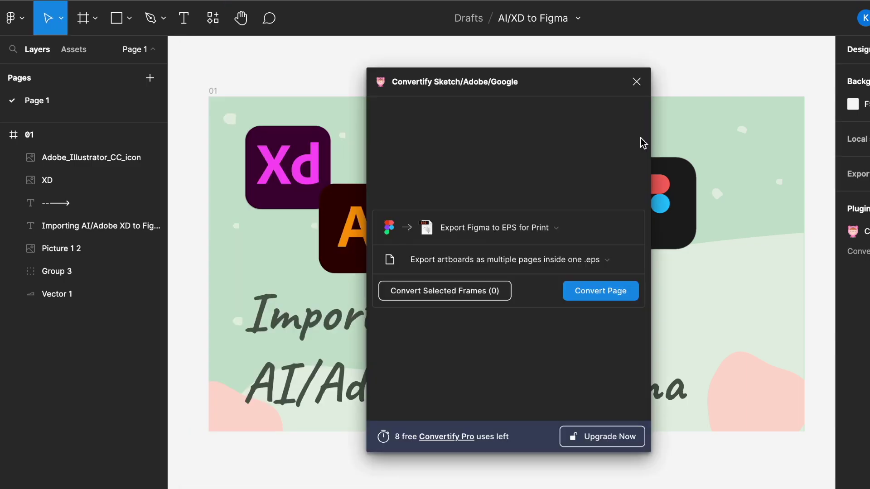
- Switch Convertify to Import Adobe XD to Figma [BETA], load image01.xd, and close the plugin
left_click(545, 231)
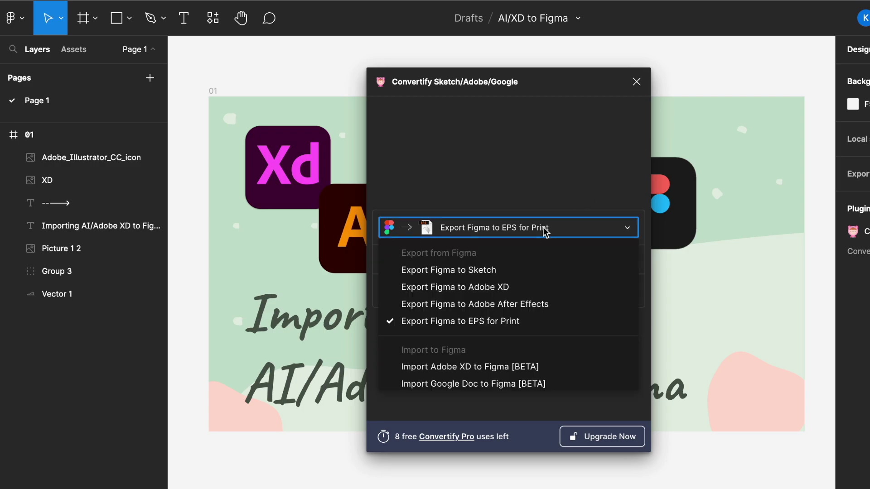
left_click(531, 372)
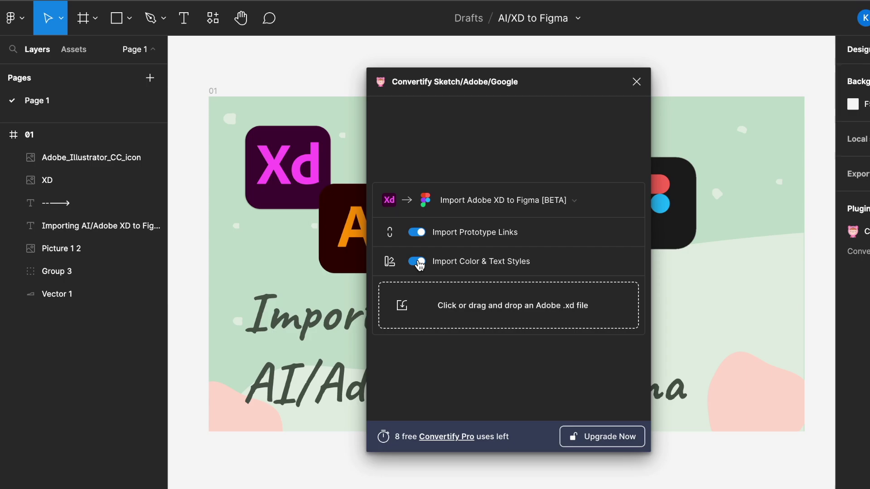
left_click(758, 195)
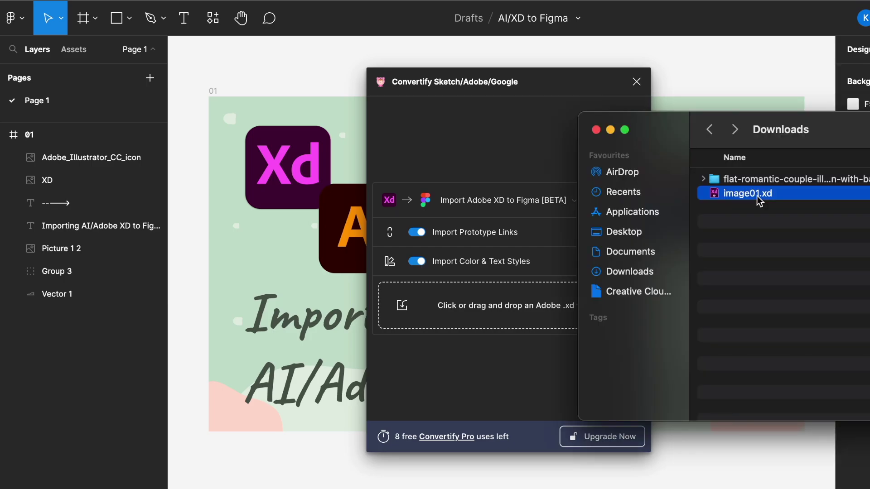
left_click_drag(759, 201, 483, 306)
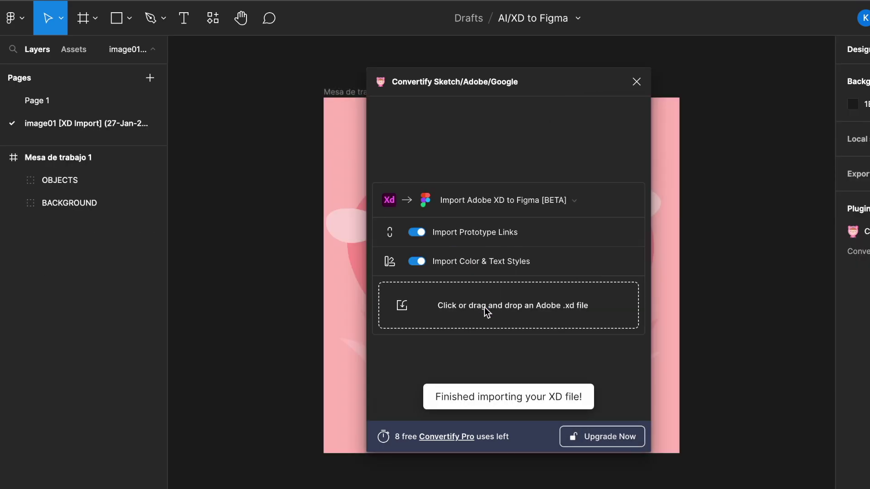
left_click(636, 86)
- Move Group 8 and the girl figure Group 40 to test editing, then undo the moves
left_click(413, 257)
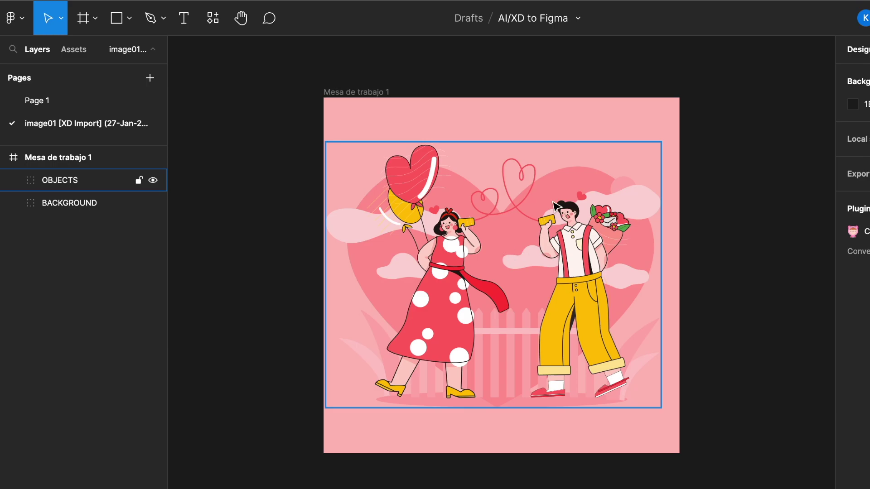
left_click(525, 291)
double_click(519, 291)
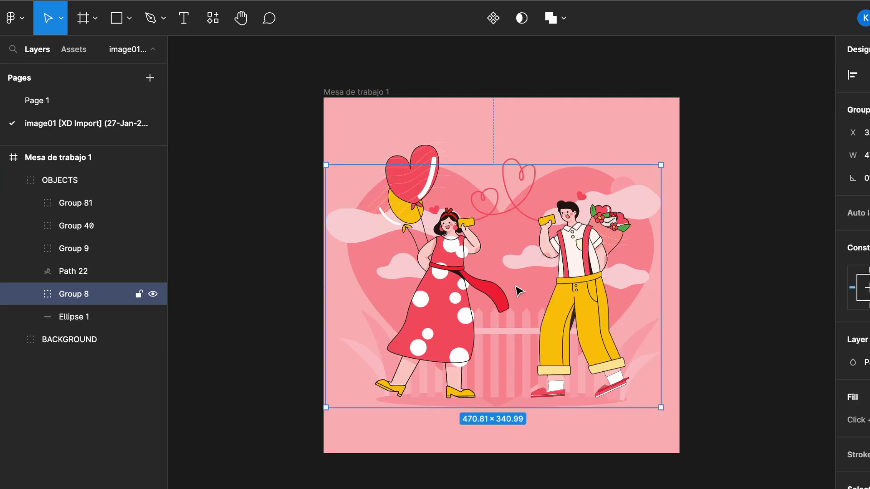
left_click_drag(474, 288, 622, 320)
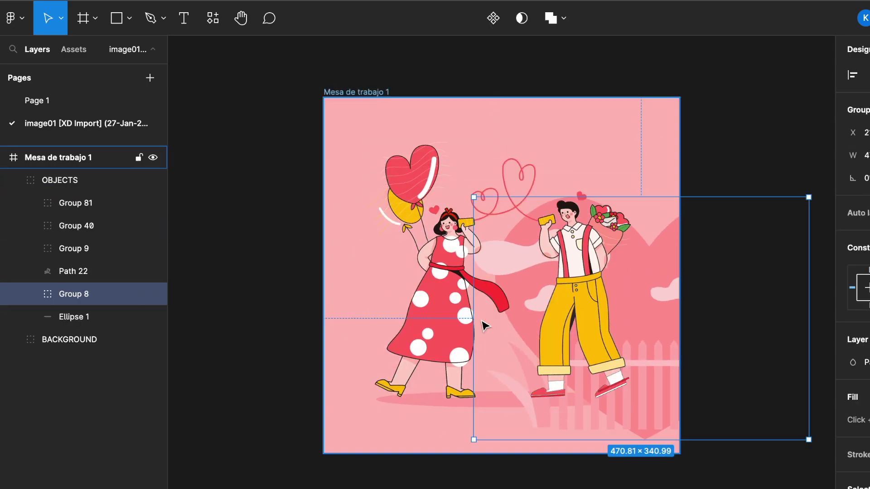
left_click(456, 328)
left_click_drag(455, 328, 365, 437)
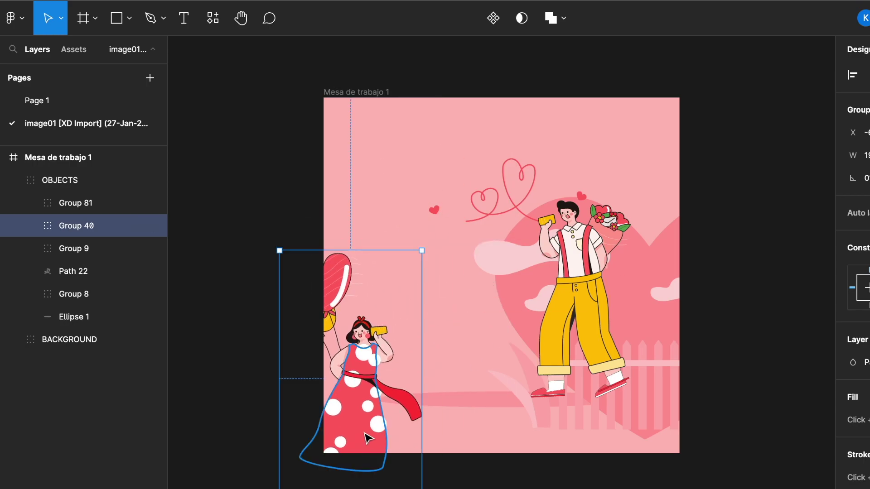
key("ctrl+z")
key("ctrl+z")
key("ctrl+z")
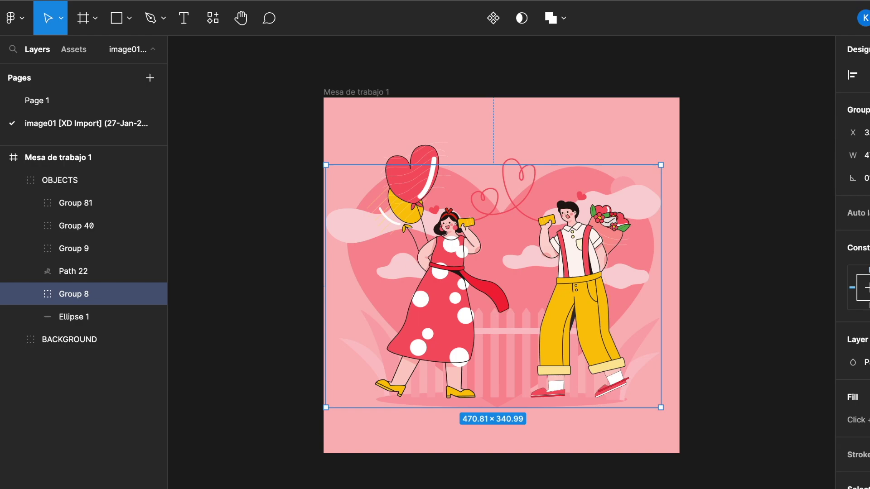
- Change Group 8's fill to blue 3B39B6, then undo the colour changes and deselect
left_click(856, 486)
left_click(783, 347)
left_click(753, 261)
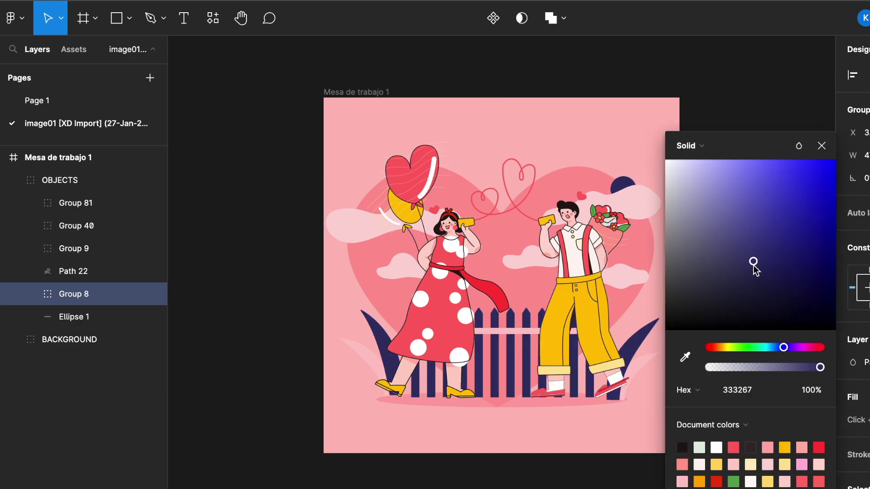
left_click(783, 208)
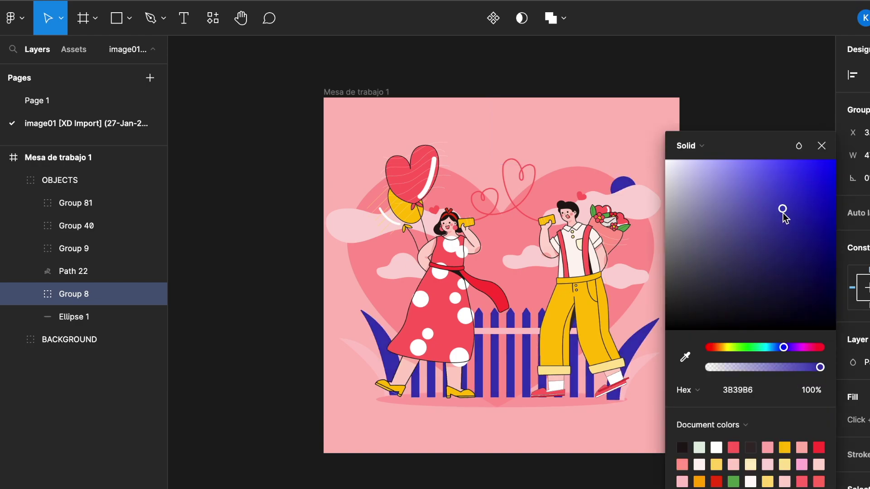
left_click(822, 145)
left_click(704, 210)
key("ctrl+z")
key("ctrl+z")
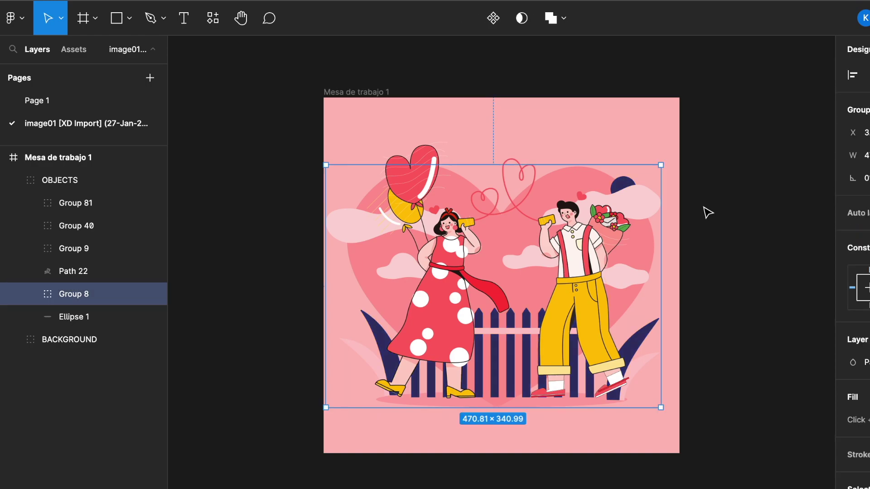
key("ctrl+z")
key("ctrl+z")
left_click(439, 83)
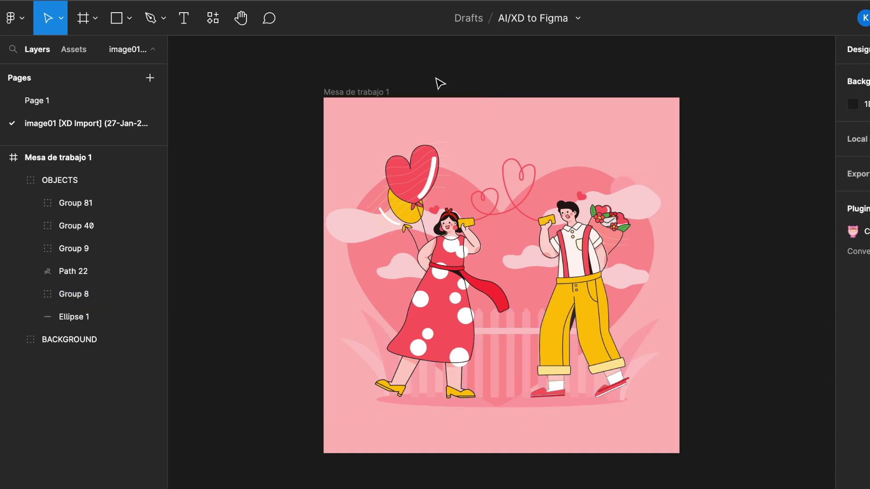